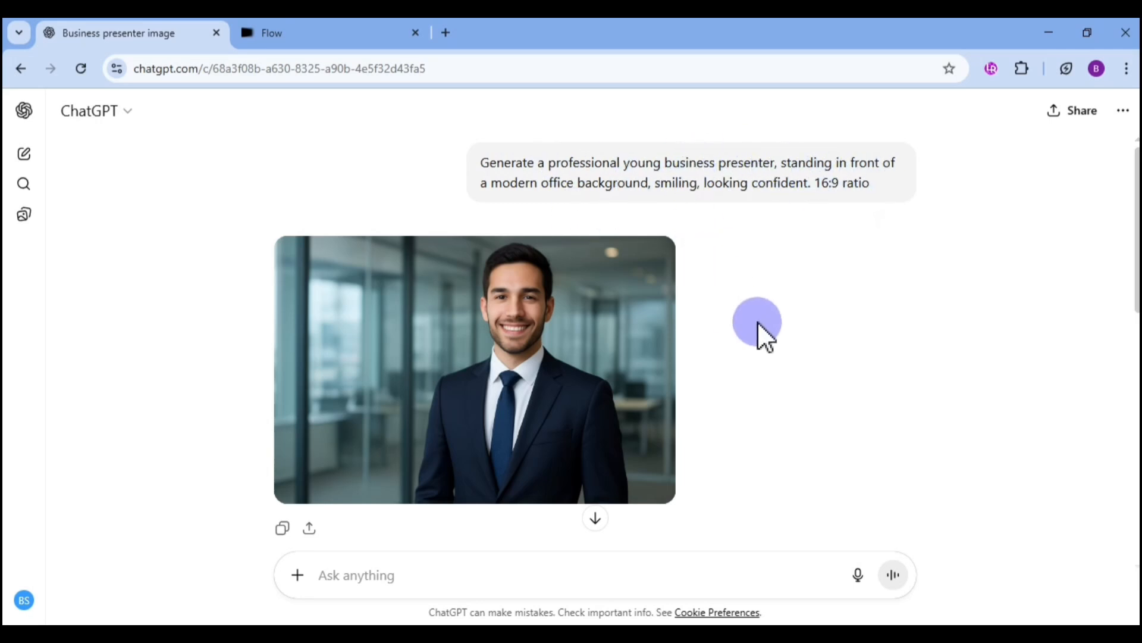
Review the ChatGPT conversation from the business presenter image down to the VEO3 explainer video prompt and presenter's script
{"action": "scroll", "coordinate": [714, 336], "scroll_direction": "down", "scroll_amount": 1}
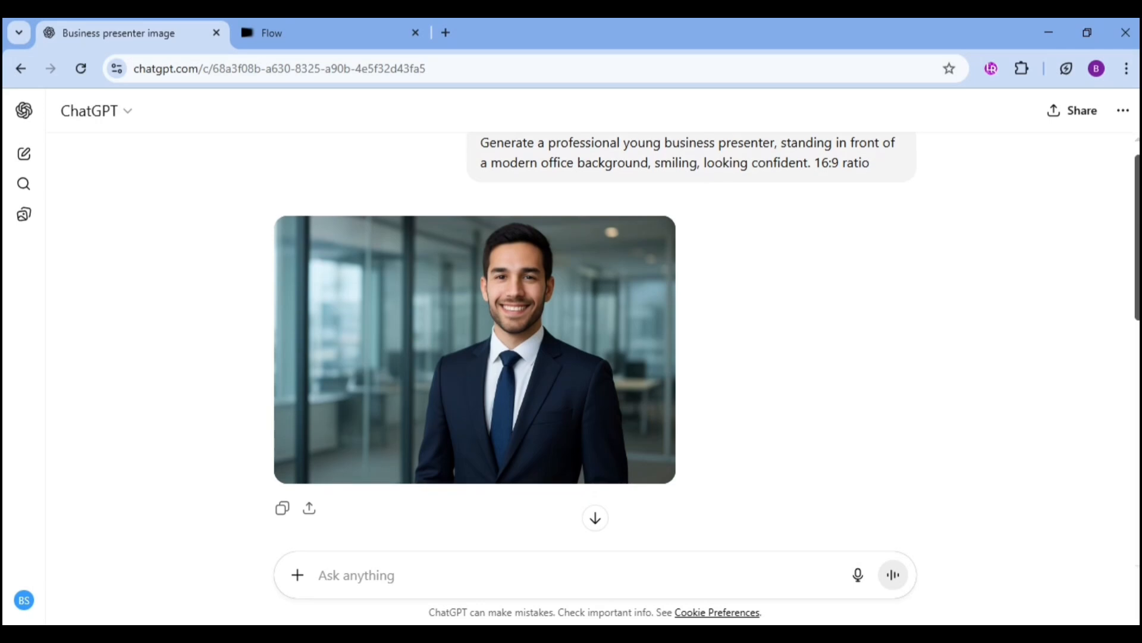
{"action": "scroll", "coordinate": [595, 336], "scroll_direction": "down", "scroll_amount": 1}
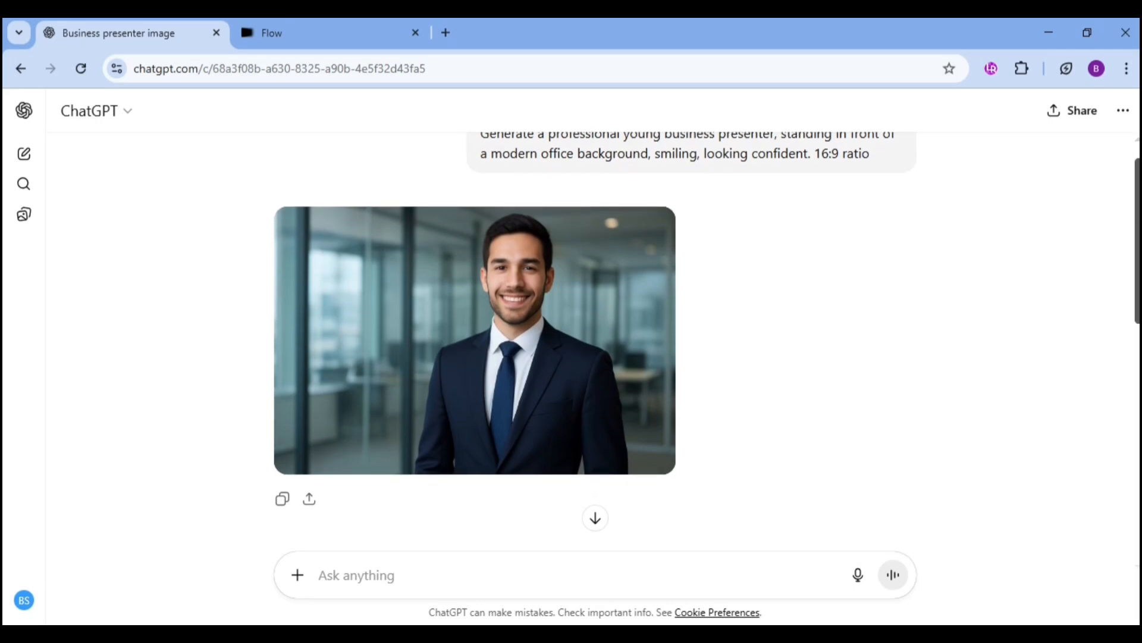
{"action": "scroll", "coordinate": [595, 336], "scroll_direction": "down", "scroll_amount": 3}
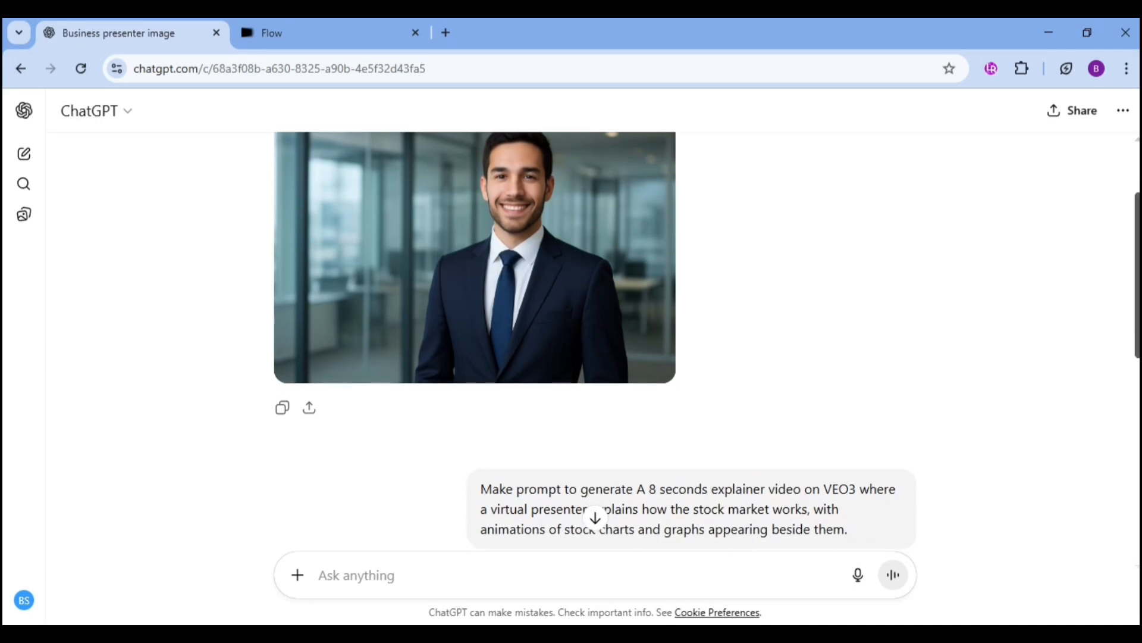
{"action": "scroll", "coordinate": [702, 309], "scroll_direction": "down", "scroll_amount": 3}
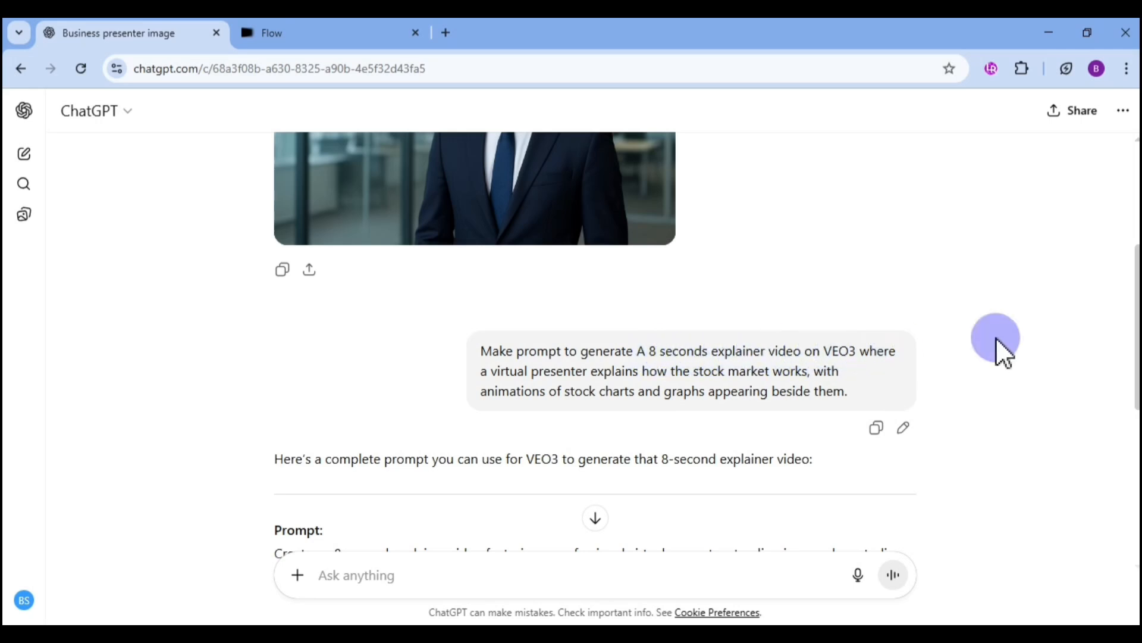
{"action": "left_click_drag", "start_coordinate": [1138, 326], "coordinate": [1137, 443]}
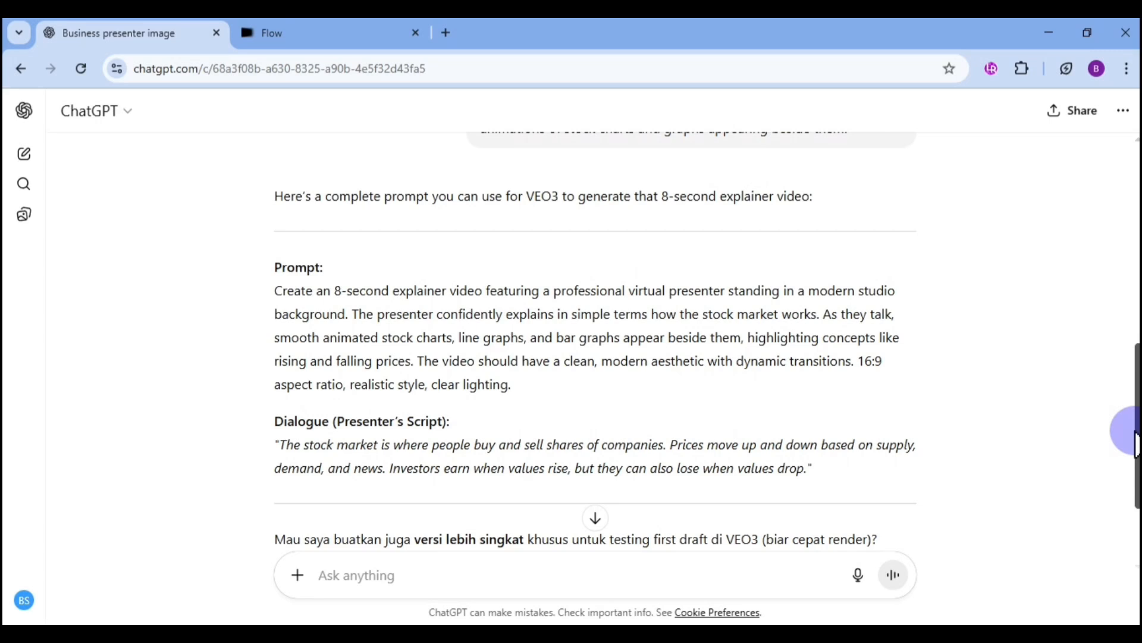
{"action": "left_click_drag", "start_coordinate": [1135, 431], "coordinate": [1137, 481]}
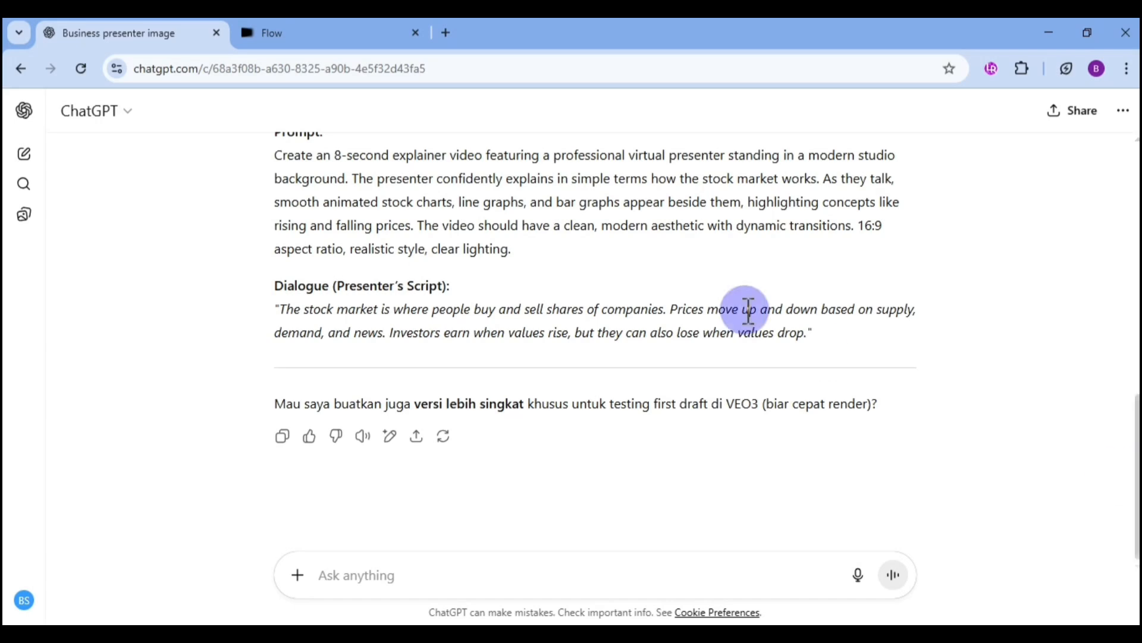
Switch to Google Flow, enter the creation tool and start a new project
{"action": "left_click", "coordinate": [292, 48]}
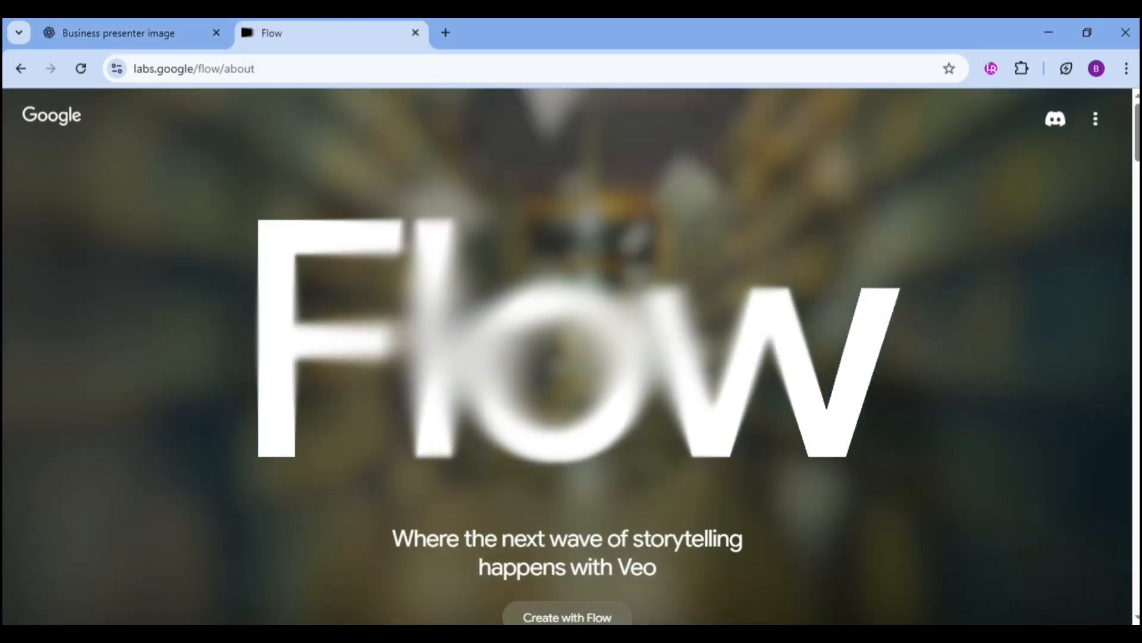
{"action": "scroll", "coordinate": [765, 472], "scroll_direction": "down", "scroll_amount": 2}
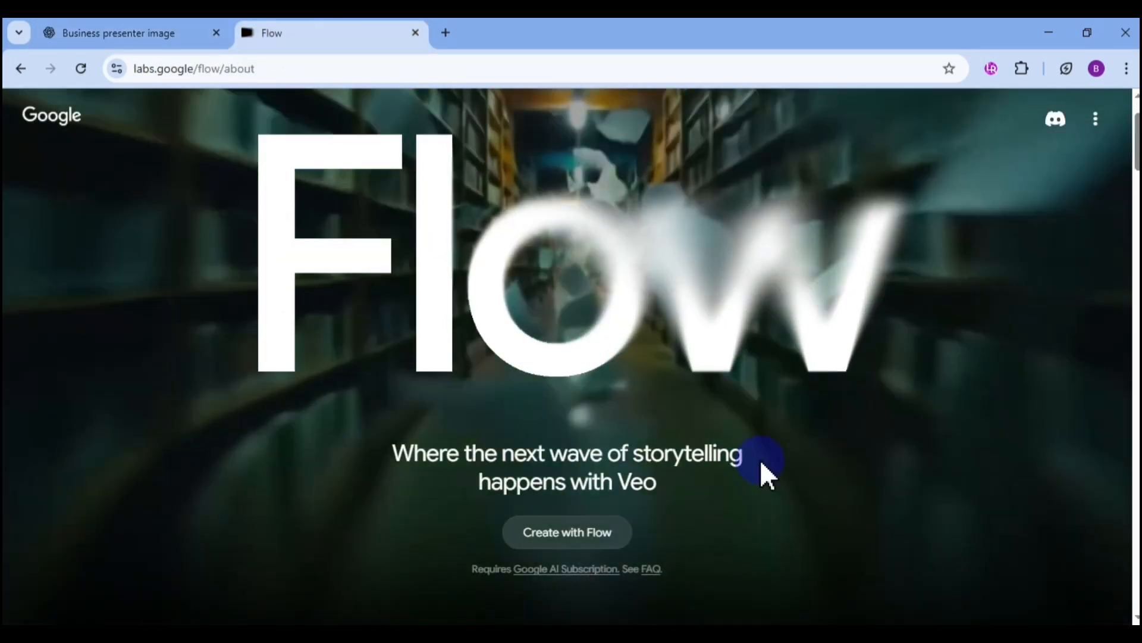
{"action": "left_click", "coordinate": [545, 536]}
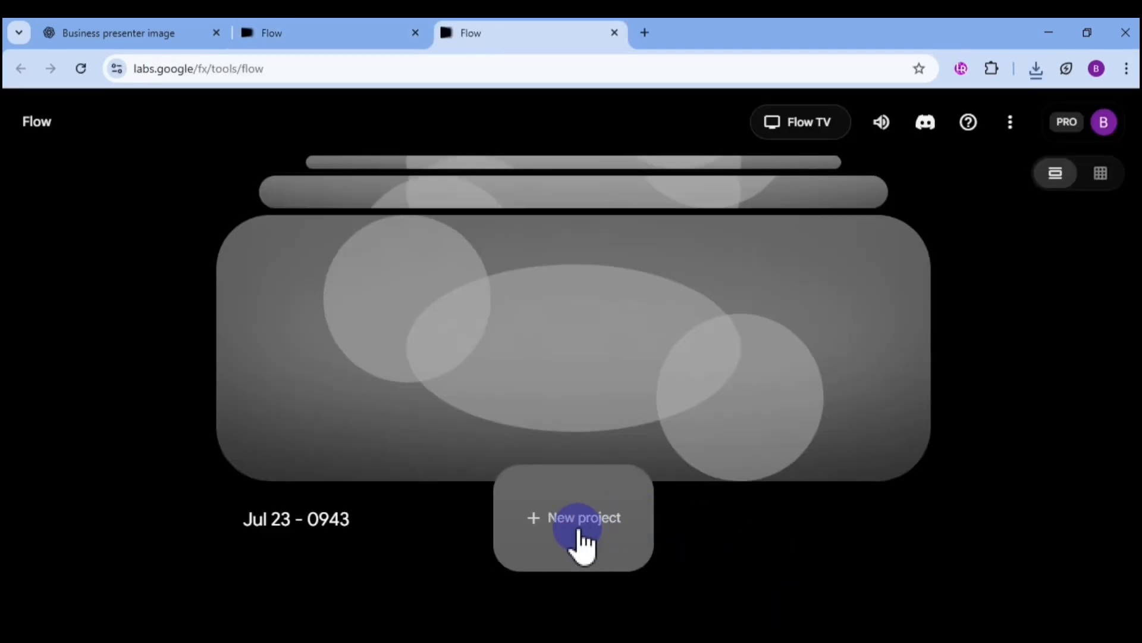
{"action": "left_click", "coordinate": [579, 532]}
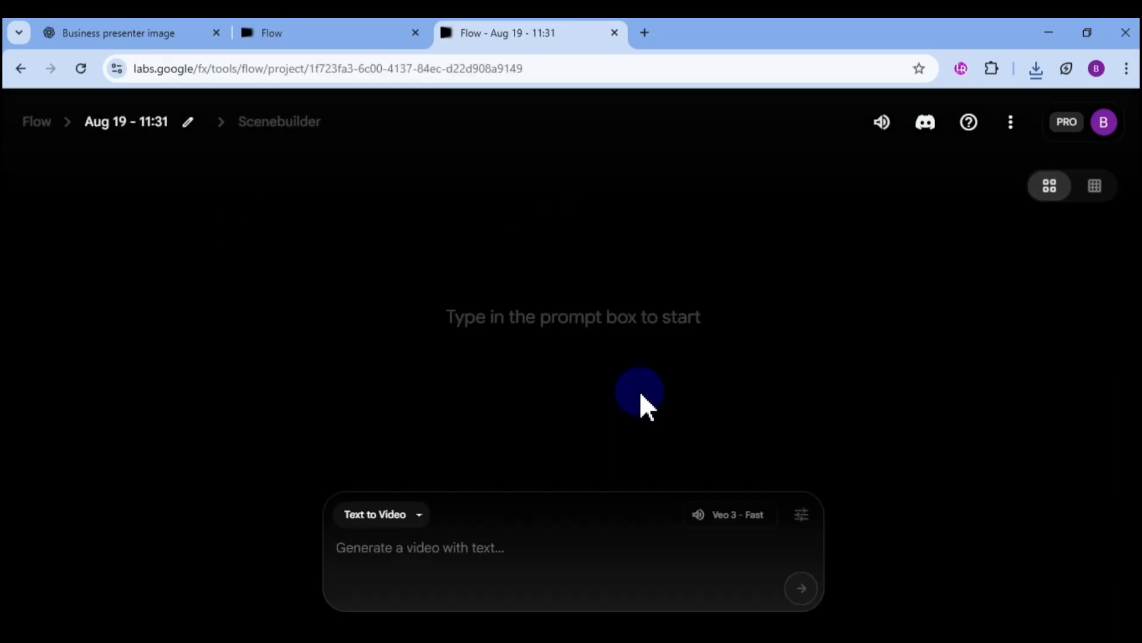
Set the generation mode to Frames to Video and upload today's ChatGPT presenter image from Downloads as the first frame, keeping the default crop
{"action": "left_click", "coordinate": [394, 518]}
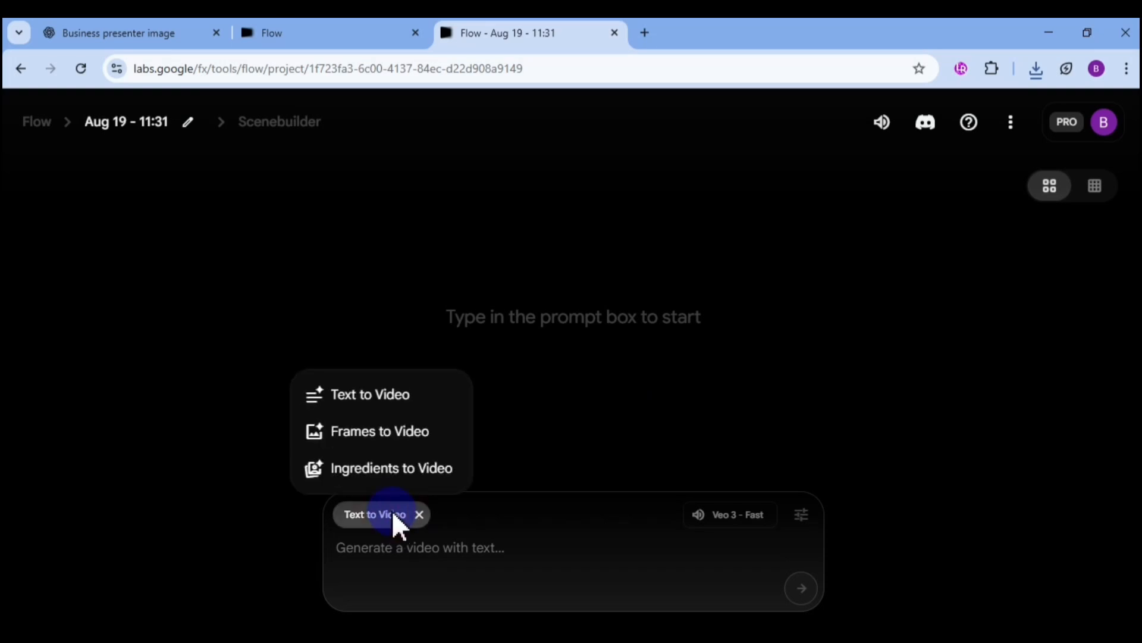
{"action": "left_click", "coordinate": [377, 440]}
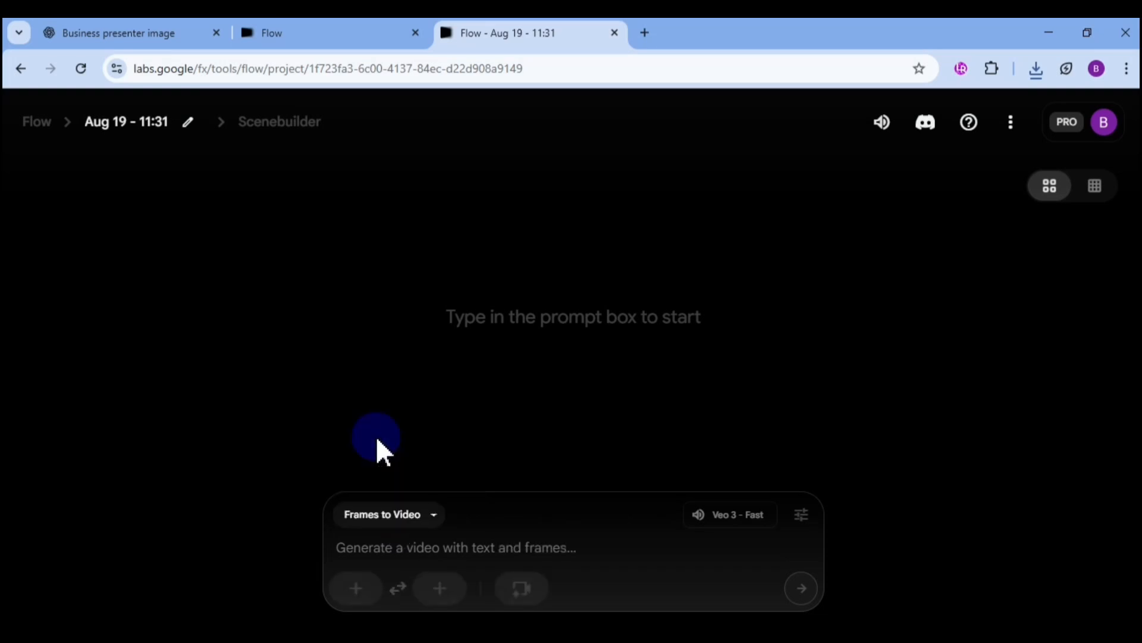
{"action": "left_click", "coordinate": [355, 589]}
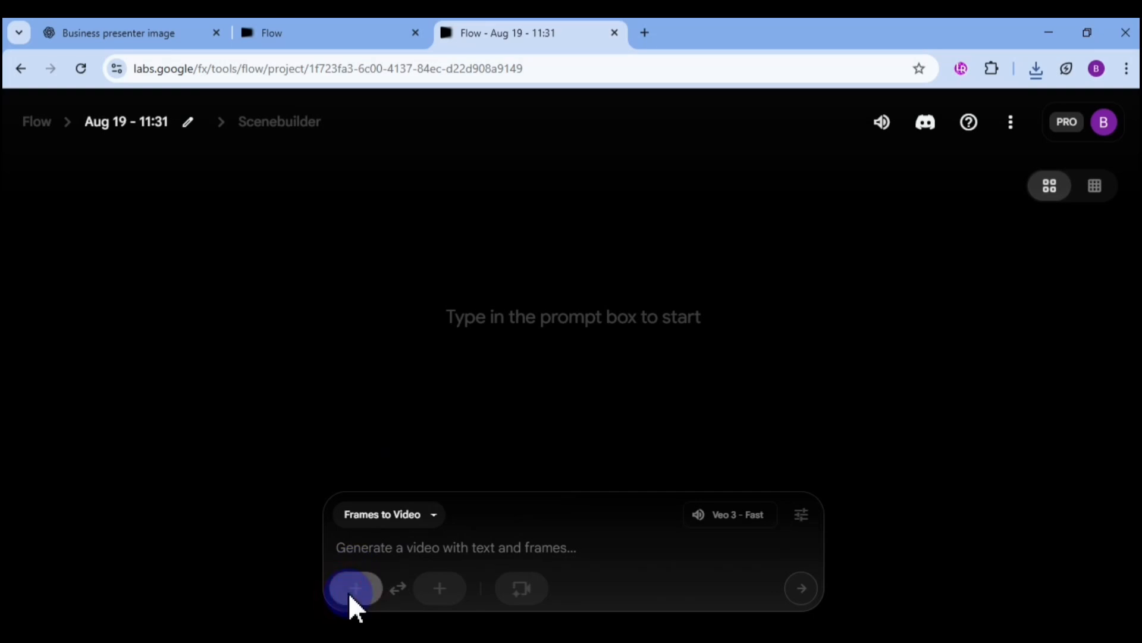
{"action": "left_click", "coordinate": [390, 309]}
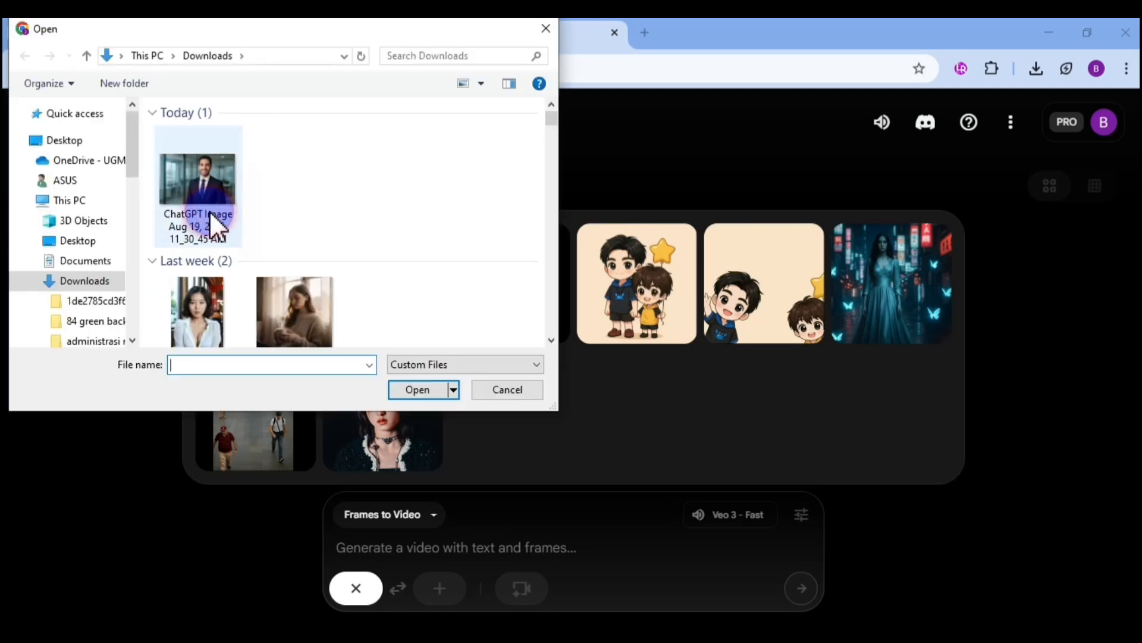
{"action": "left_click", "coordinate": [209, 210]}
{"action": "left_click", "coordinate": [434, 388]}
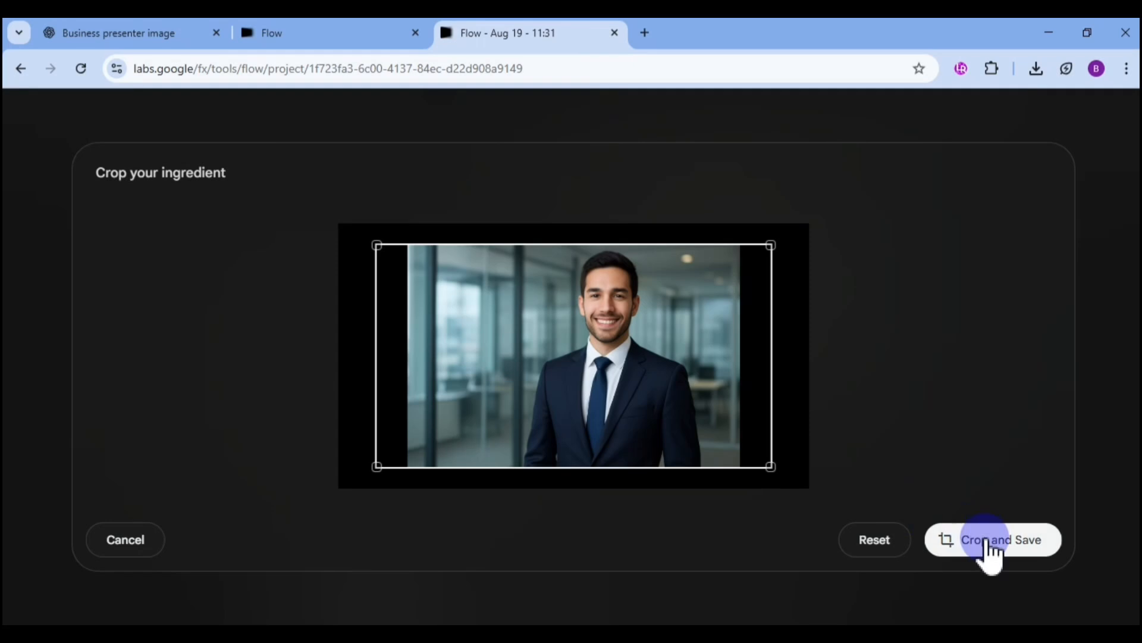
{"action": "left_click", "coordinate": [986, 539]}
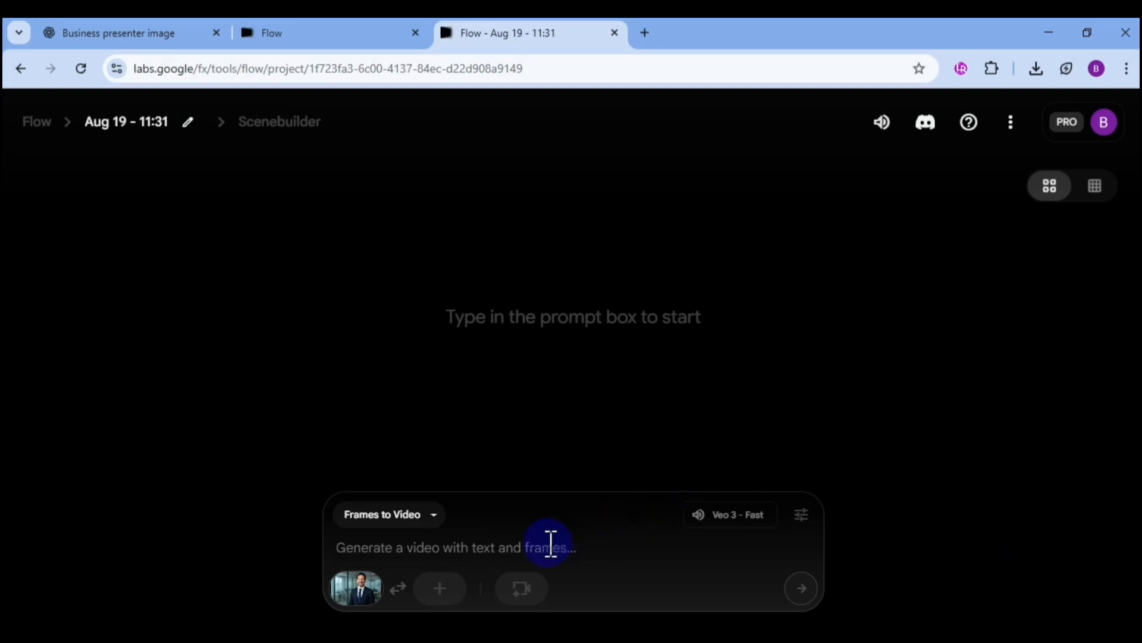
Copy the 8-second explainer video prompt with its presenter dialogue from ChatGPT and paste it into the Flow prompt
{"action": "left_click", "coordinate": [150, 38]}
{"action": "scroll", "coordinate": [930, 401], "scroll_direction": "down", "scroll_amount": 10}
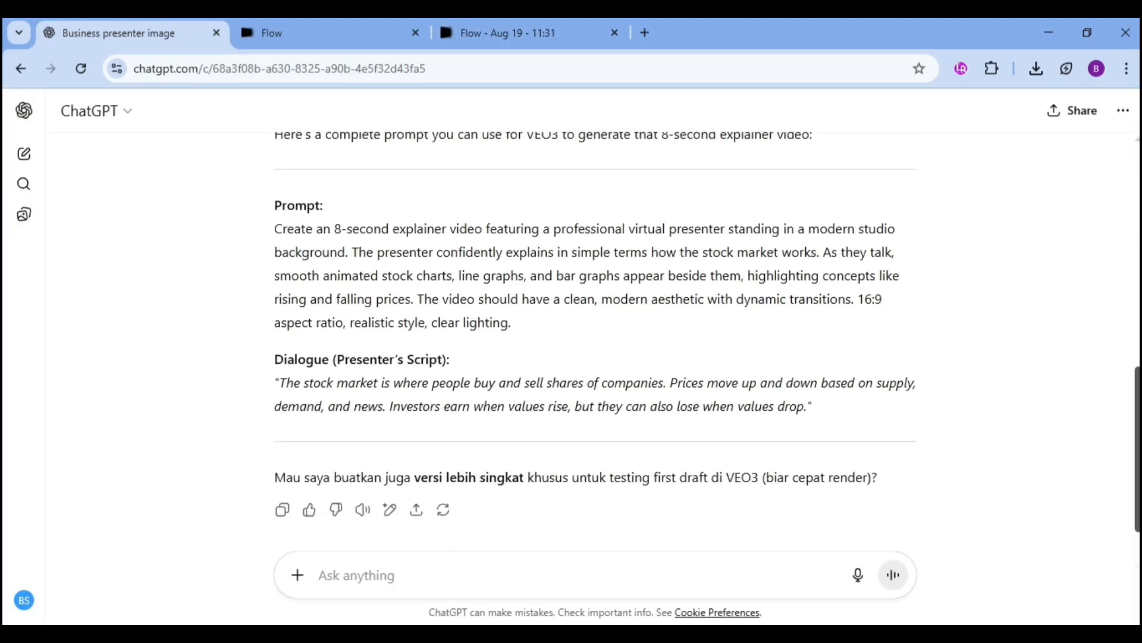
{"action": "left_click_drag", "start_coordinate": [275, 228], "coordinate": [812, 408]}
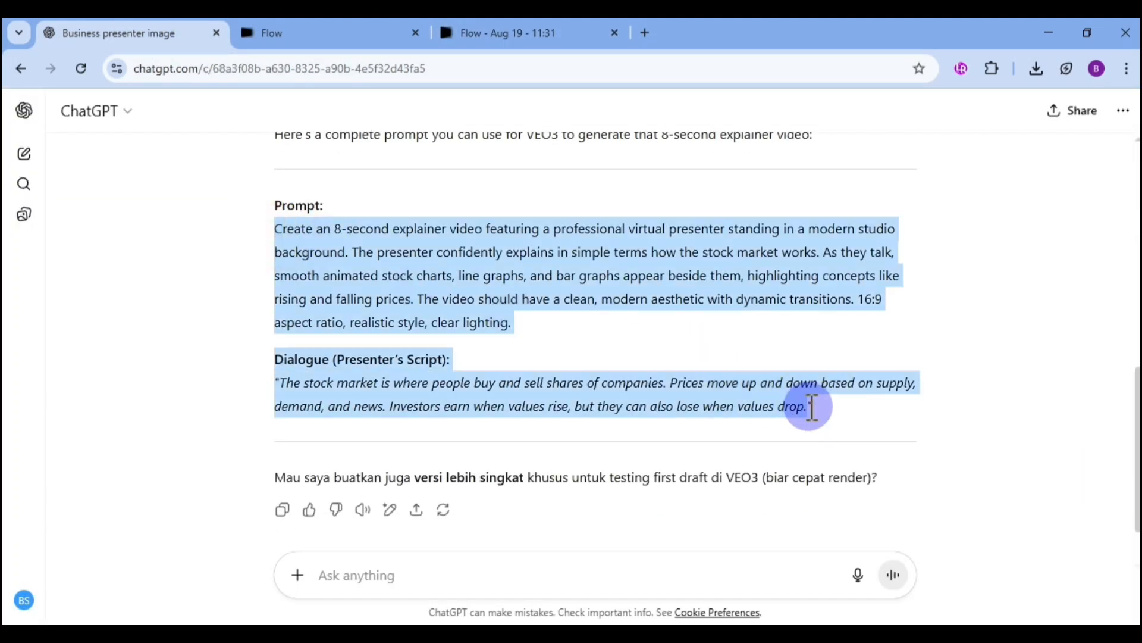
{"action": "key", "text": "ctrl+c"}
{"action": "left_click", "coordinate": [490, 30]}
{"action": "left_click", "coordinate": [474, 540]}
{"action": "key", "text": "ctrl+v"}
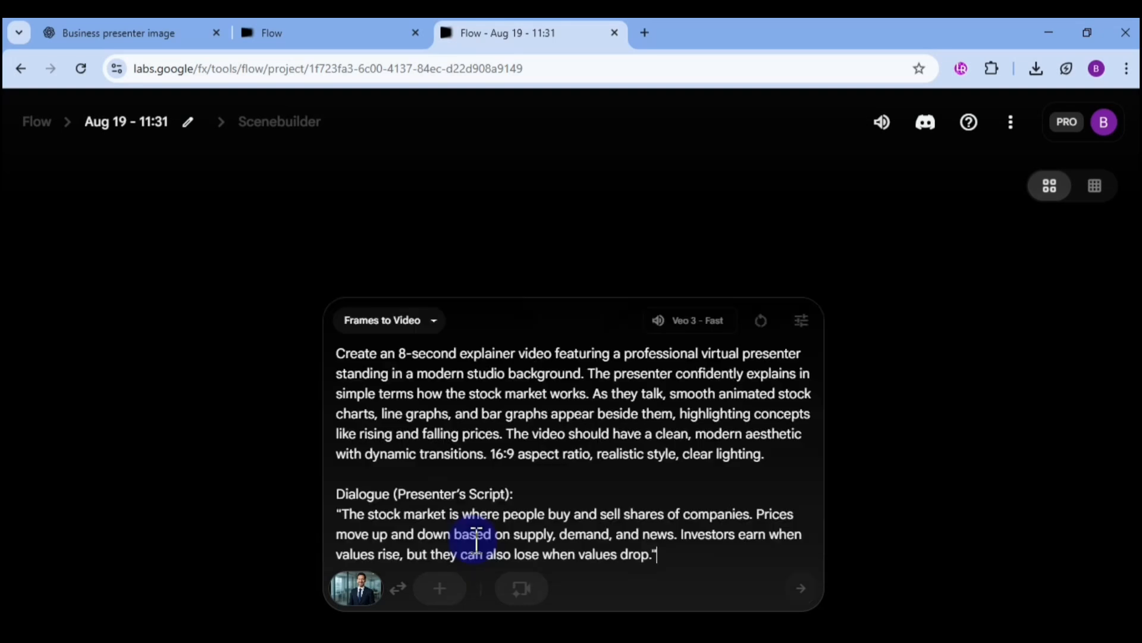
Configure the generation settings to the Veo 3 - Fast model with 1 output per prompt
{"action": "left_click", "coordinate": [698, 324]}
{"action": "left_click", "coordinate": [755, 245]}
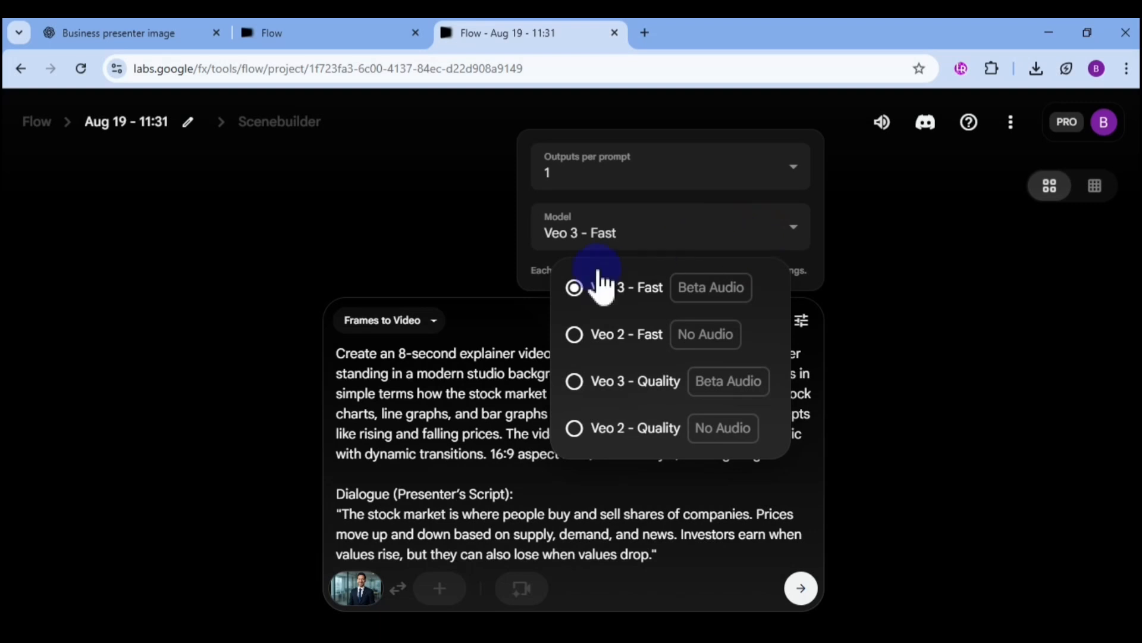
{"action": "left_click", "coordinate": [601, 288]}
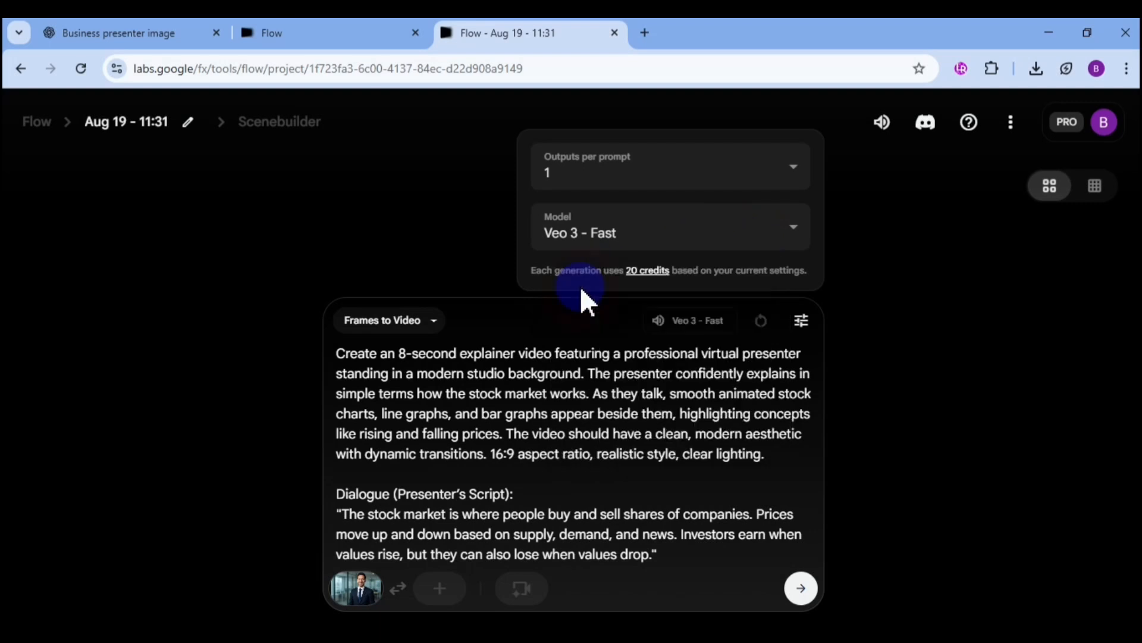
{"action": "left_click", "coordinate": [745, 166]}
{"action": "left_click", "coordinate": [684, 223]}
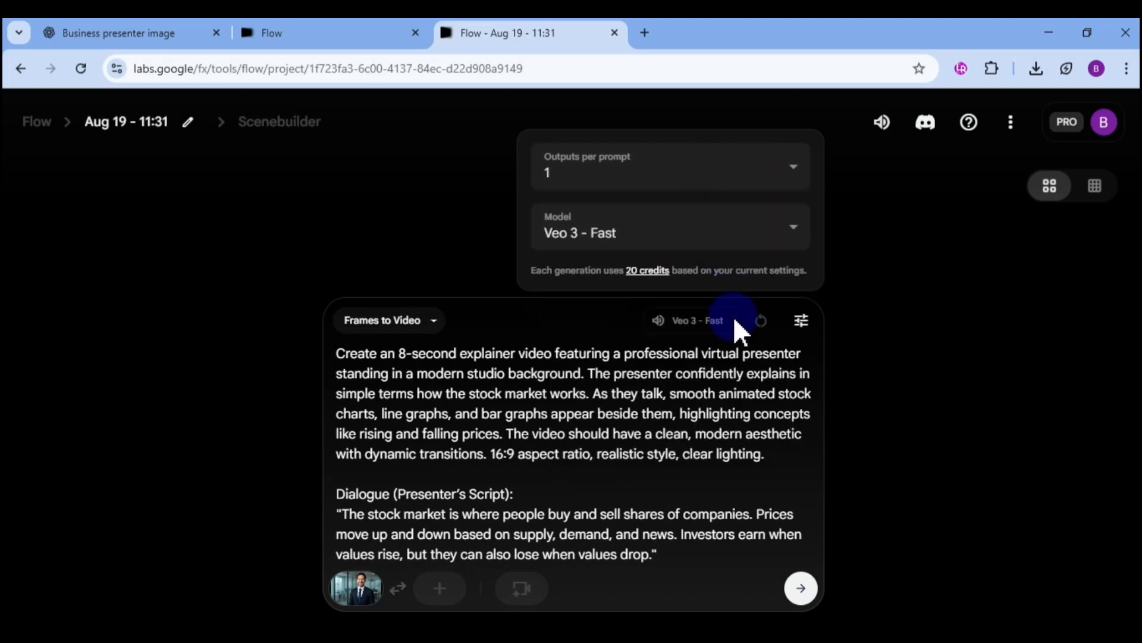
Generate the video with the camera motion set to Static and dismiss the unsupported-feature notice
{"action": "left_click", "coordinate": [749, 372]}
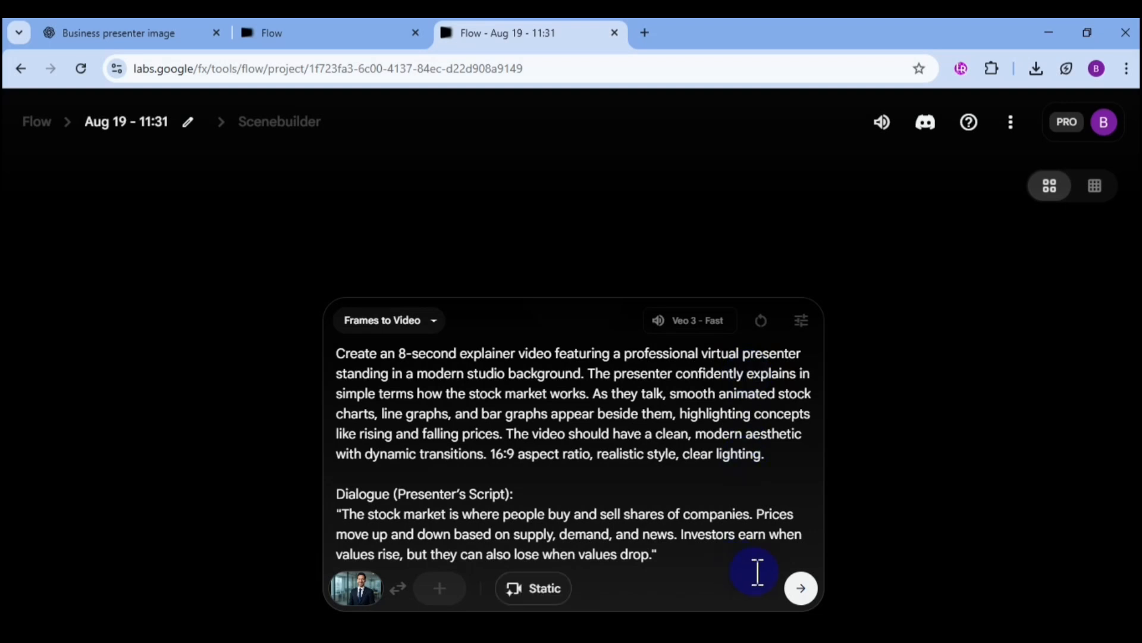
{"action": "left_click", "coordinate": [803, 595]}
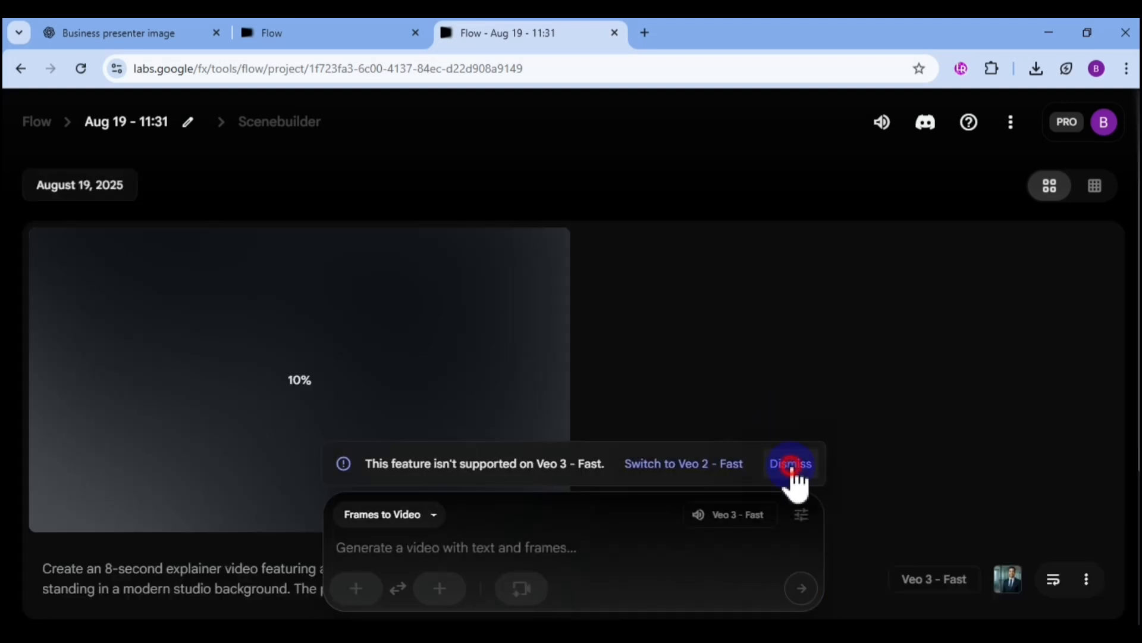
{"action": "left_click", "coordinate": [791, 465]}
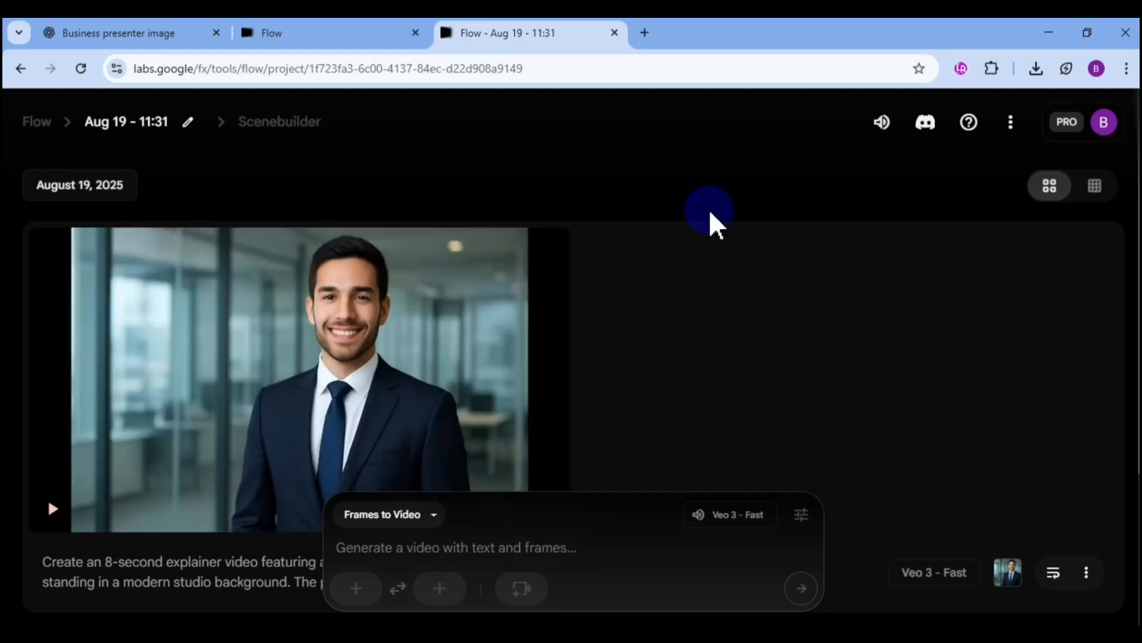
Play the generated presenter video in full screen, pause it and return to the project
{"action": "scroll", "coordinate": [696, 327], "scroll_direction": "down", "scroll_amount": 1}
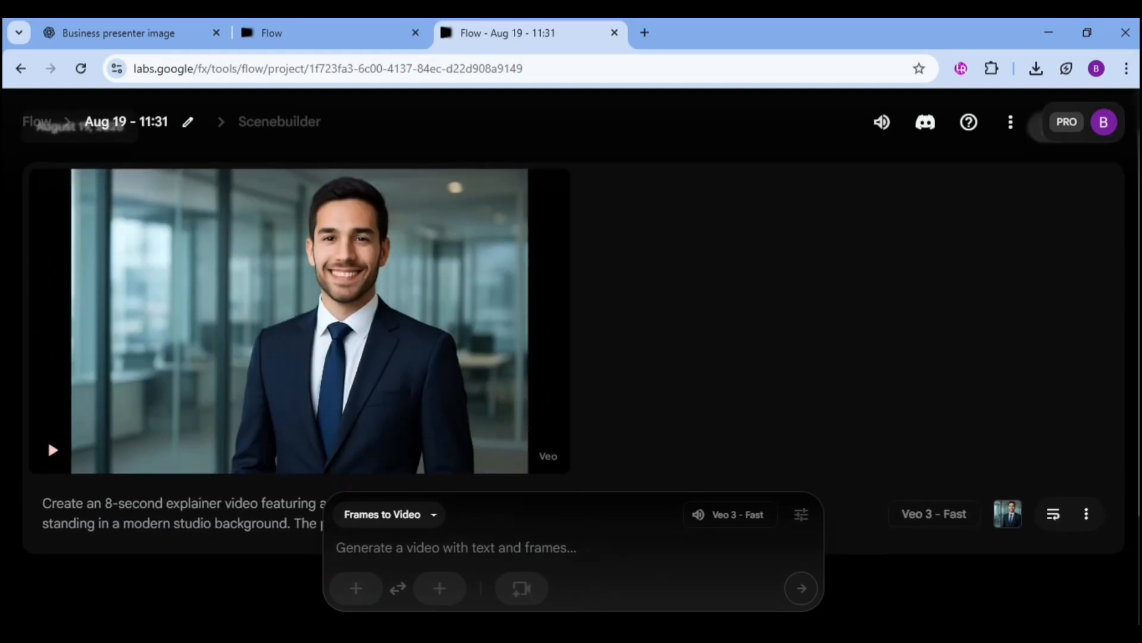
{"action": "left_click", "coordinate": [506, 200]}
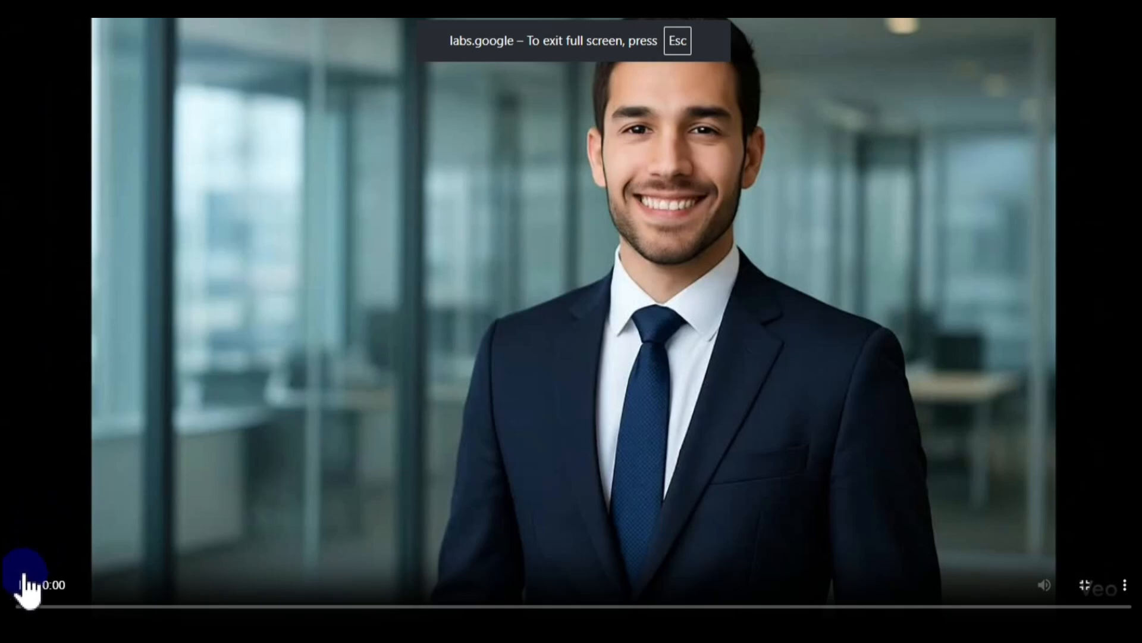
{"action": "left_click", "coordinate": [22, 586]}
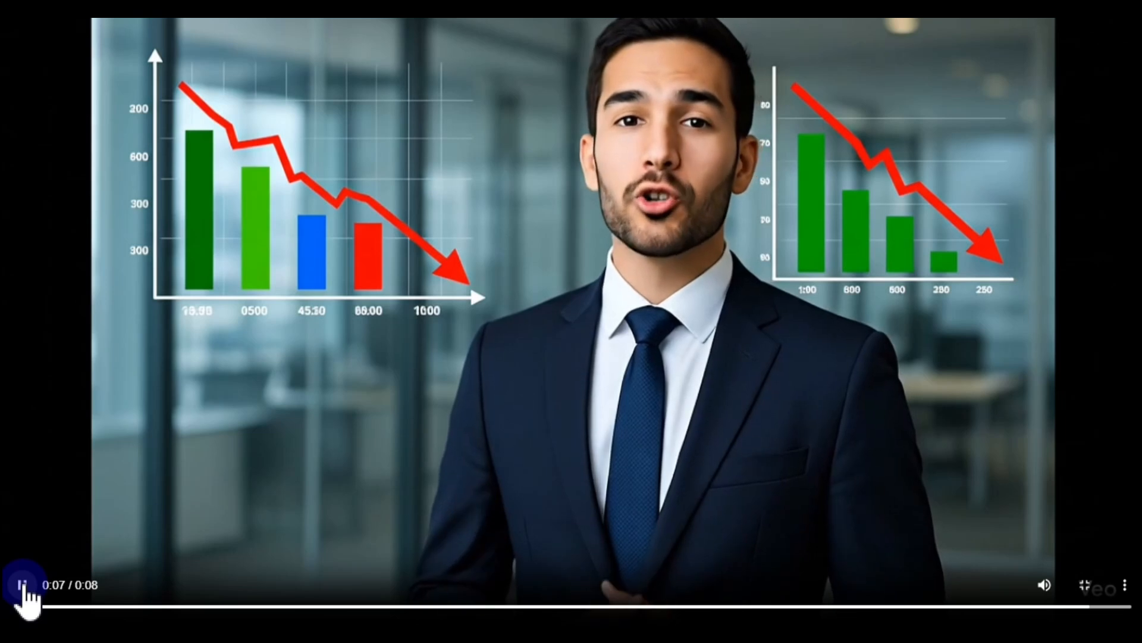
{"action": "left_click", "coordinate": [22, 586]}
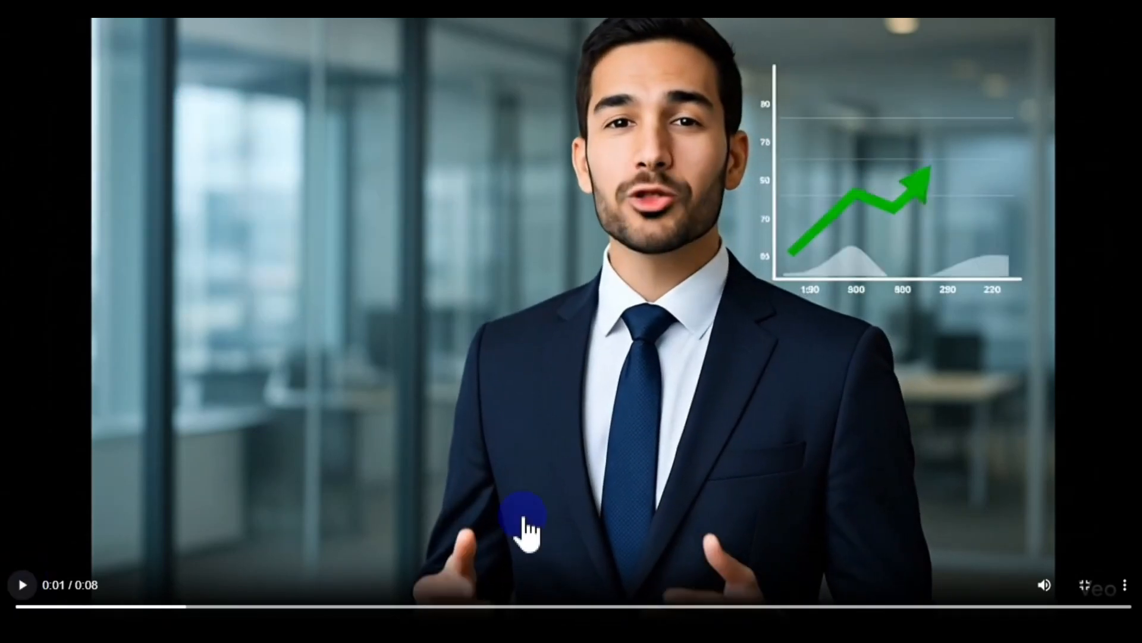
{"action": "left_click", "coordinate": [1085, 586]}
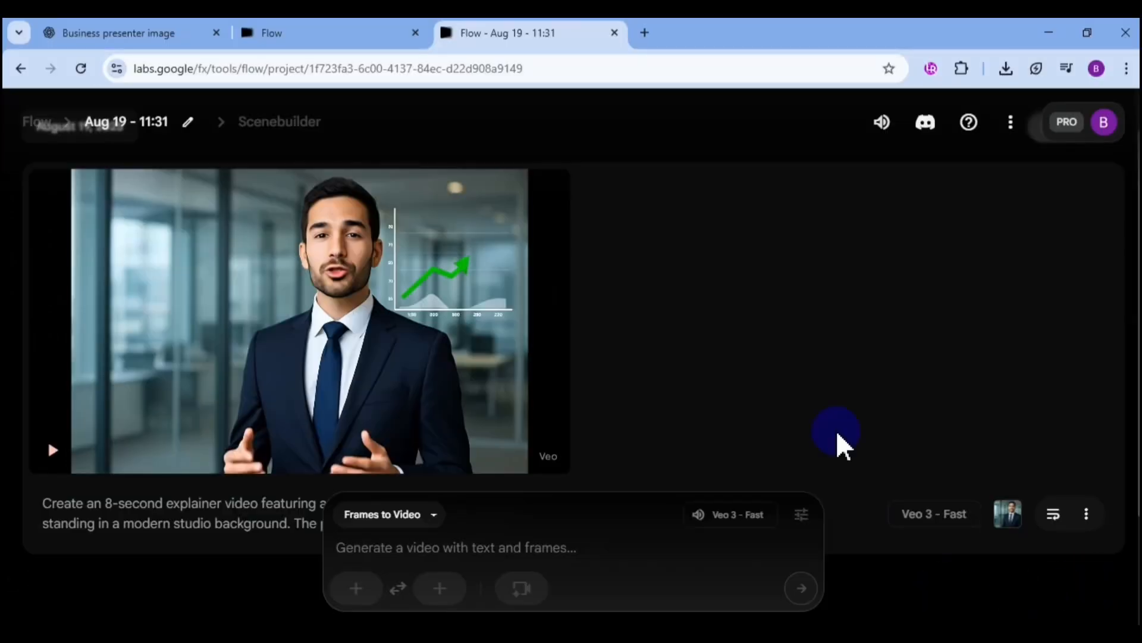
Add the generated presenter clip to the Scenebuilder scene and open the options for adding a clip after it
{"action": "mouse_move", "coordinate": [365, 357]}
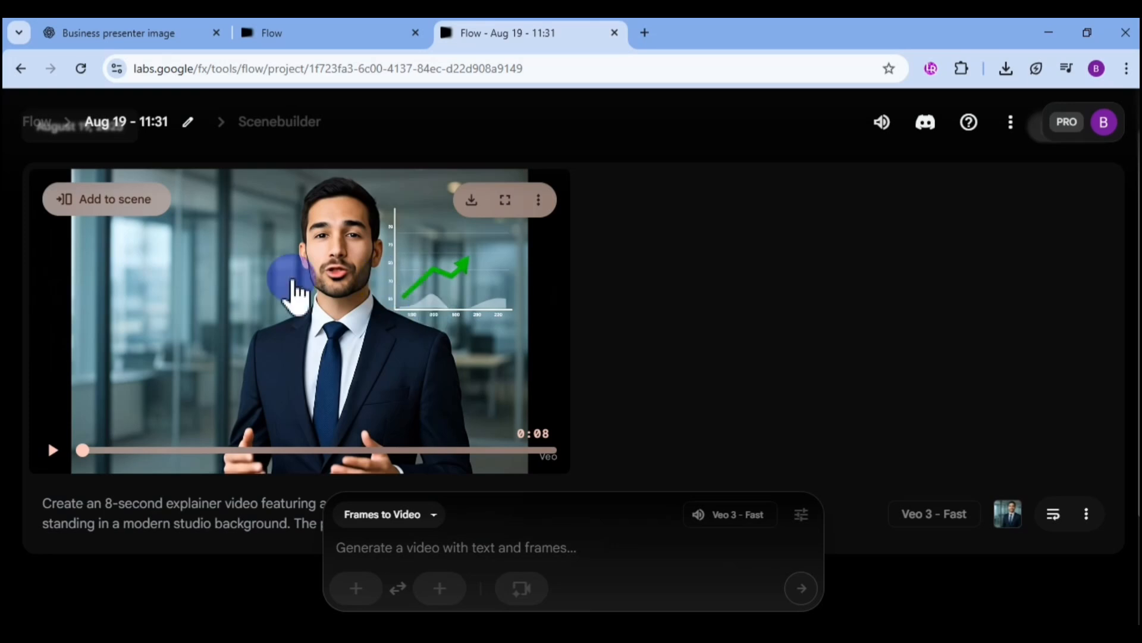
{"action": "left_click", "coordinate": [95, 202]}
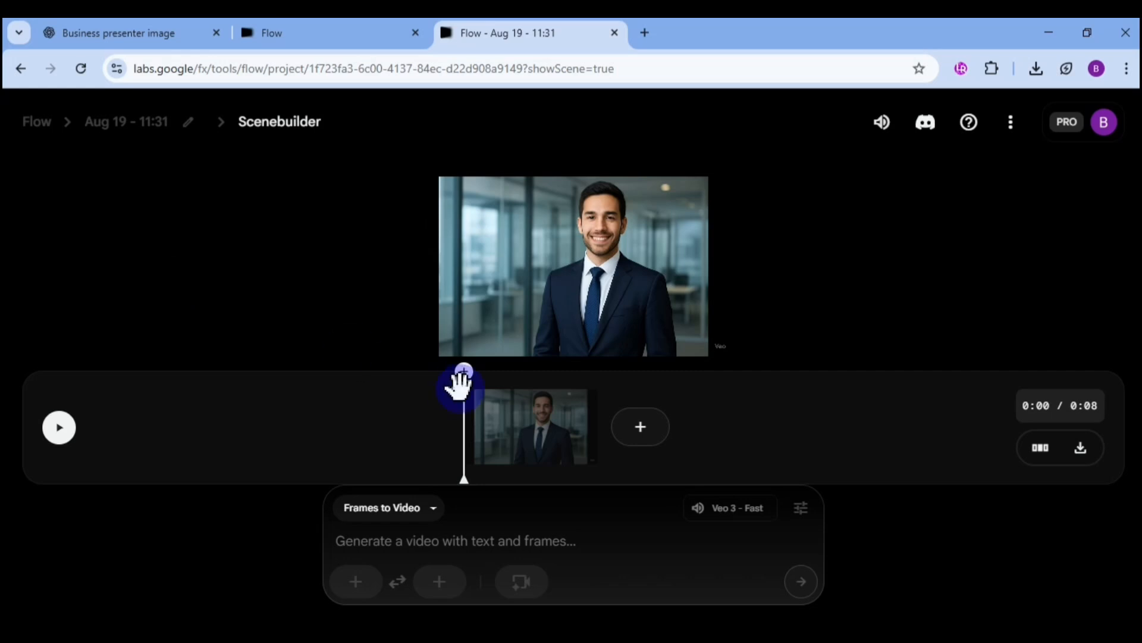
{"action": "left_click", "coordinate": [641, 427]}
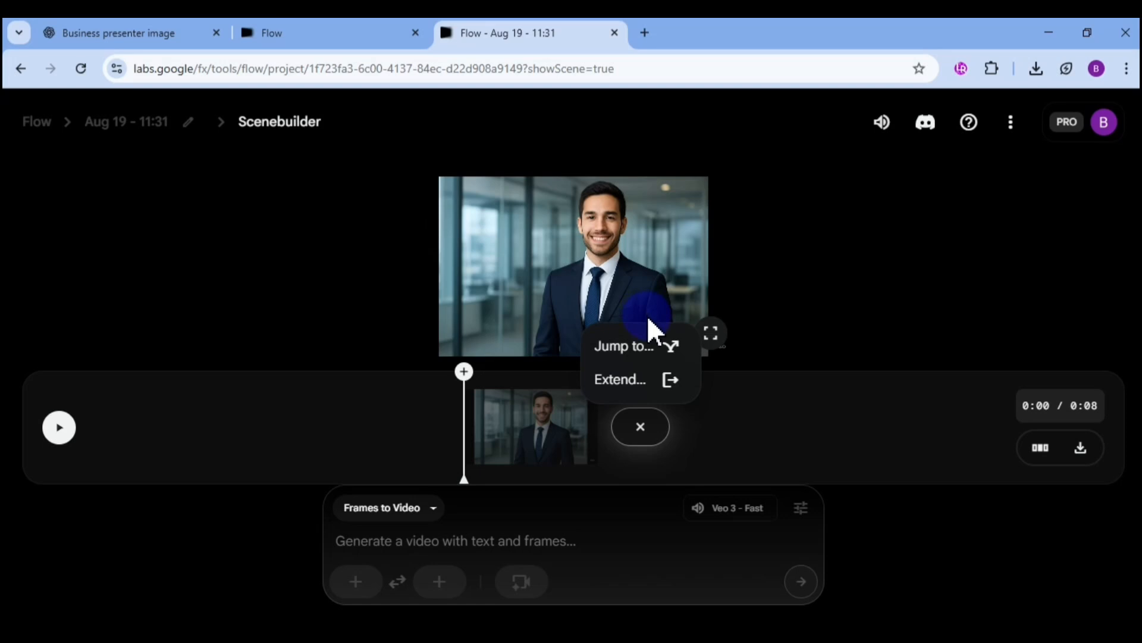